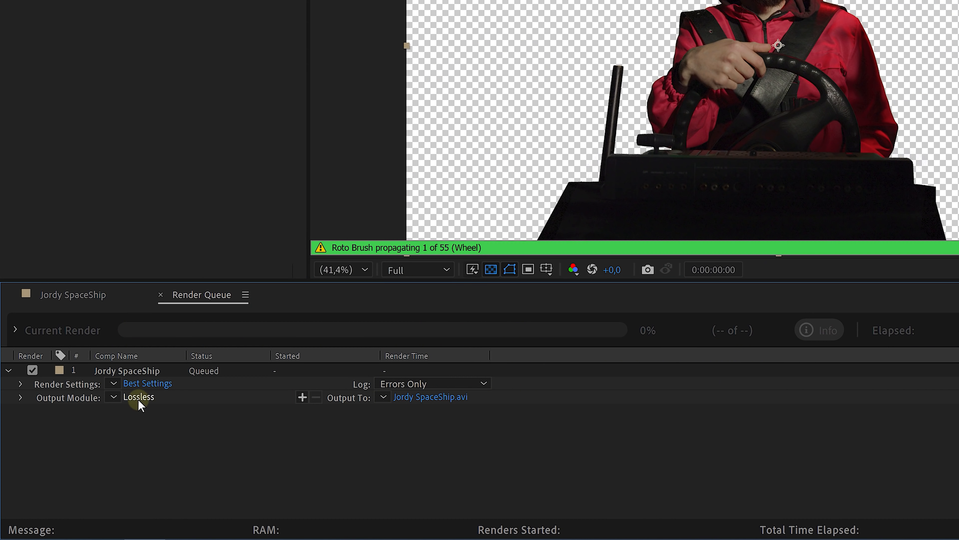
Set the output module's video channels to Alpha for the queued Jordy SpaceShip render
{"action": "left_click", "coordinate": [139, 400]}
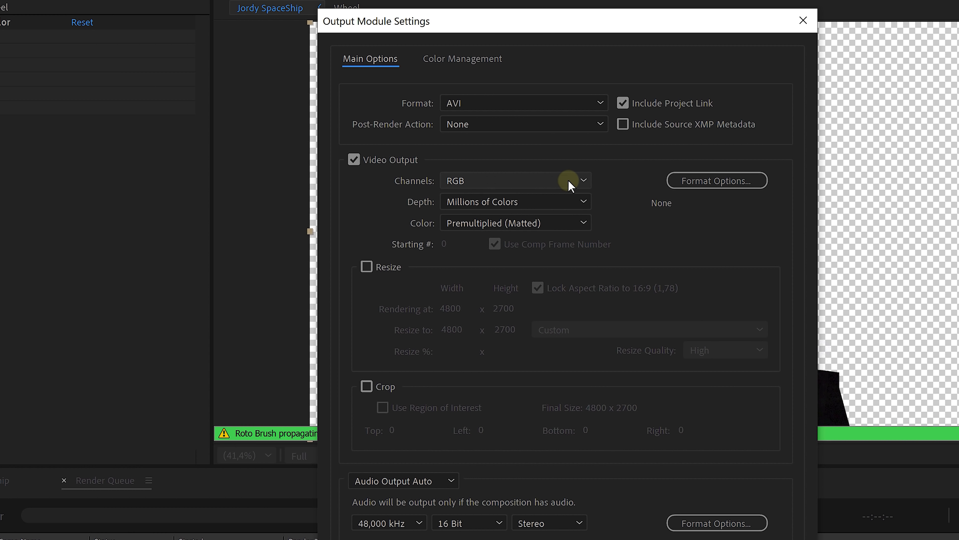
{"action": "left_click", "coordinate": [569, 182]}
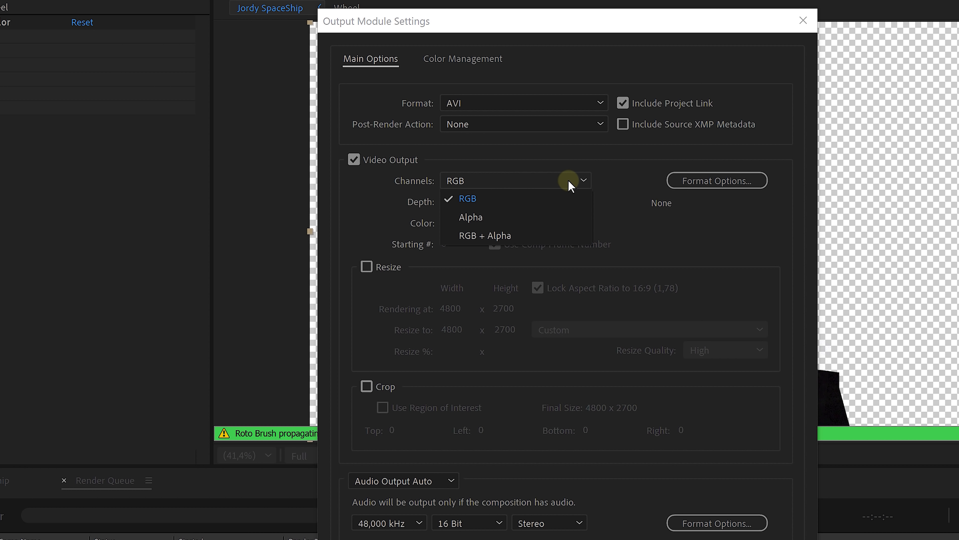
{"action": "left_click", "coordinate": [568, 213]}
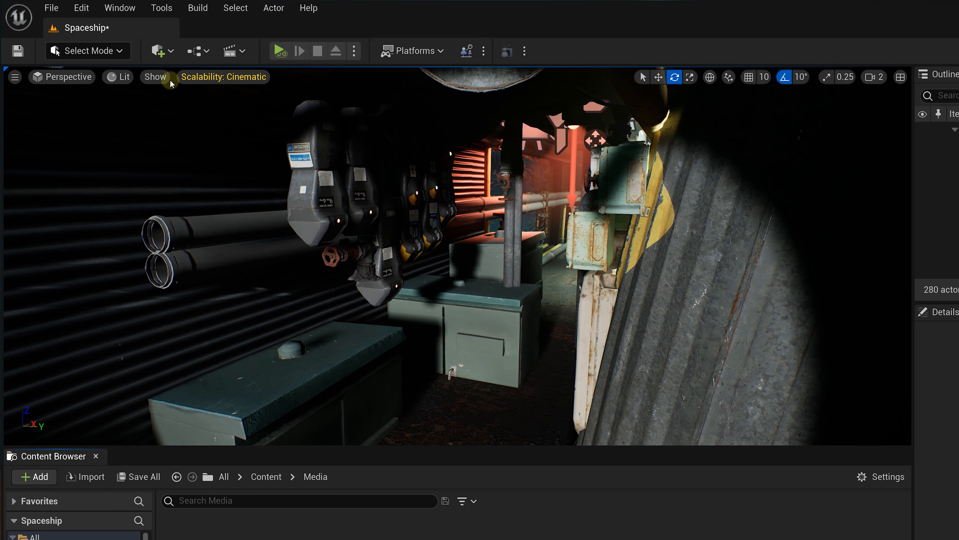
Switch to Unreal Engine, place a Plane shape in the spaceship corridor and rotate it upright
{"action": "left_click", "coordinate": [162, 52]}
{"action": "mouse_move", "coordinate": [226, 202]}
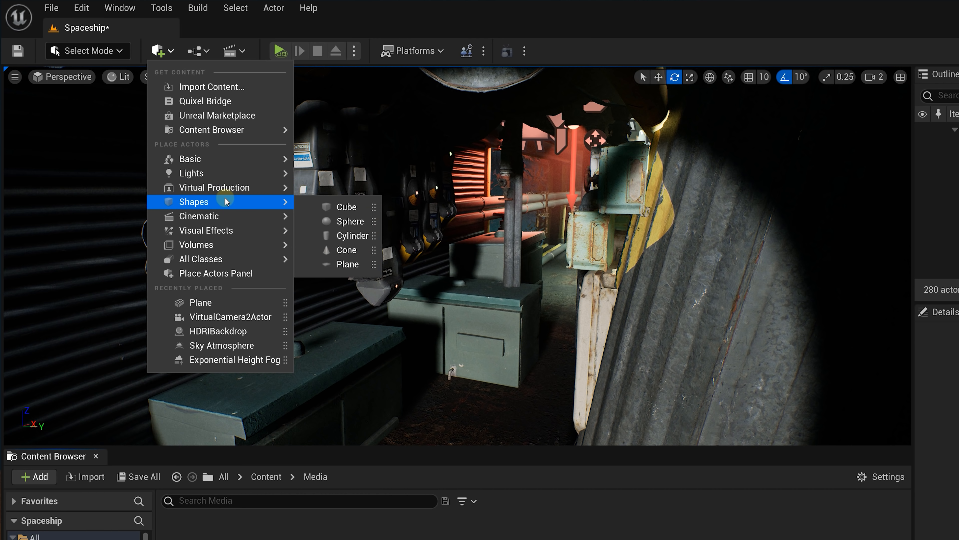
{"action": "left_click_drag", "start_coordinate": [335, 260], "coordinate": [464, 464]}
{"action": "left_click_drag", "start_coordinate": [510, 304], "coordinate": [506, 236]}
{"action": "key", "text": "w"}
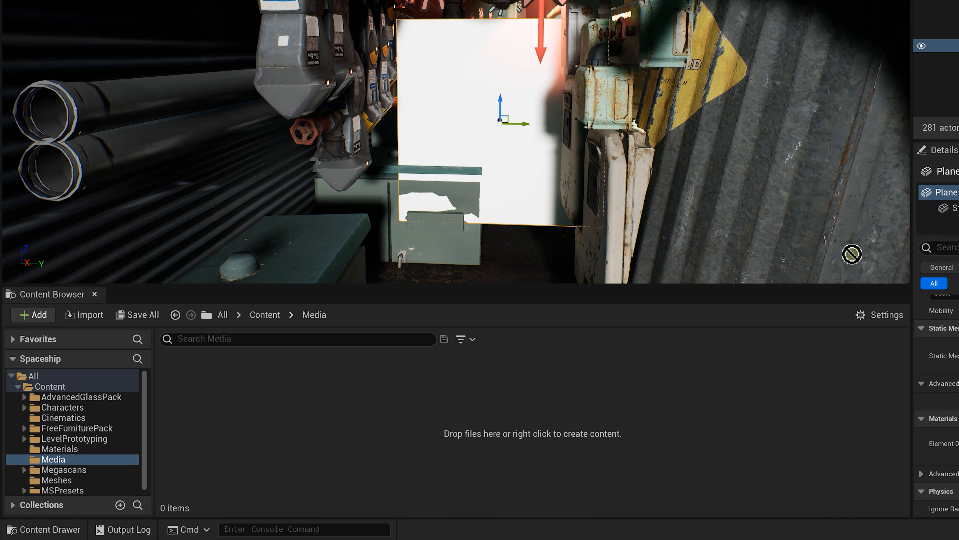
Import Matte_Video and Original_Video into the Media folder and create a media player named MP_Original with a linked video output MediaTexture
{"action": "left_click_drag", "start_coordinate": [442, 389], "coordinate": [442, 388]}
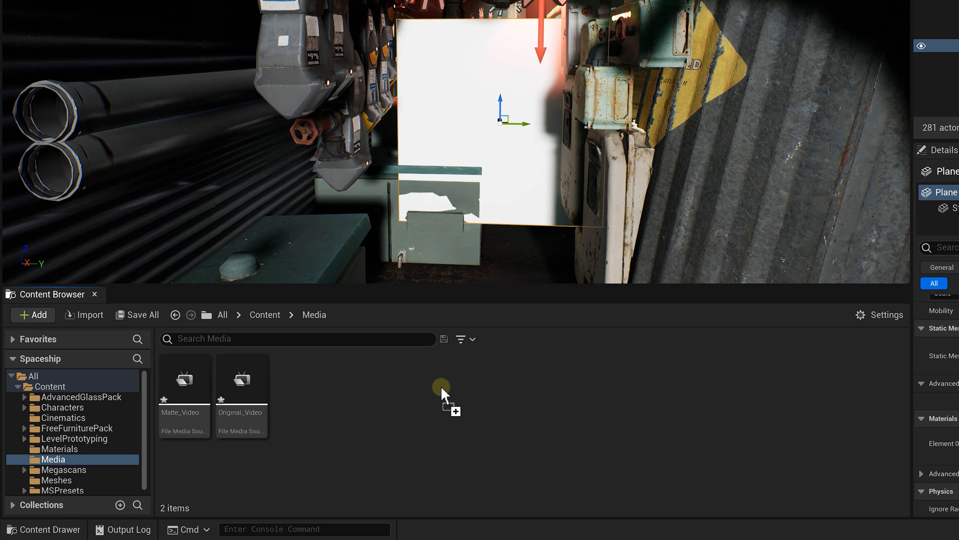
{"action": "right_click", "coordinate": [361, 395]}
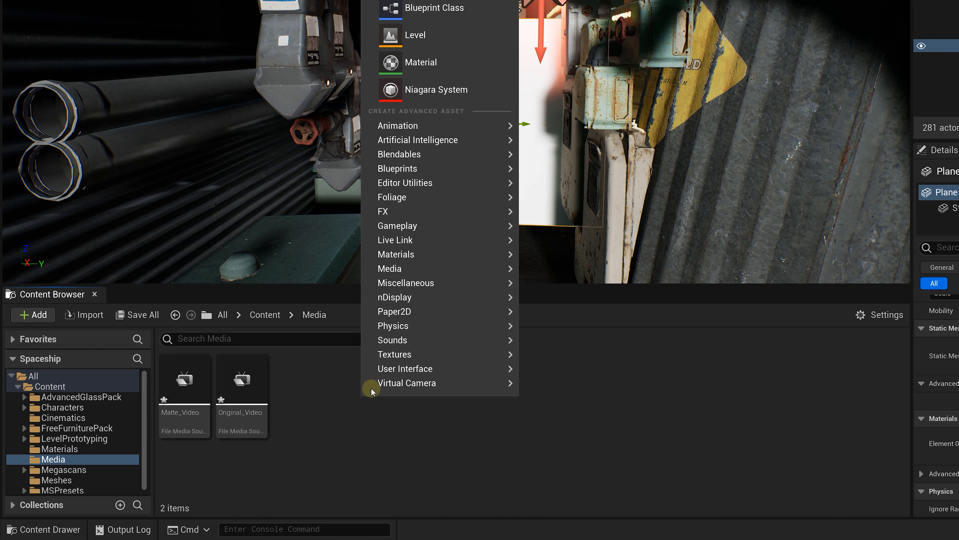
{"action": "mouse_move", "coordinate": [408, 277]}
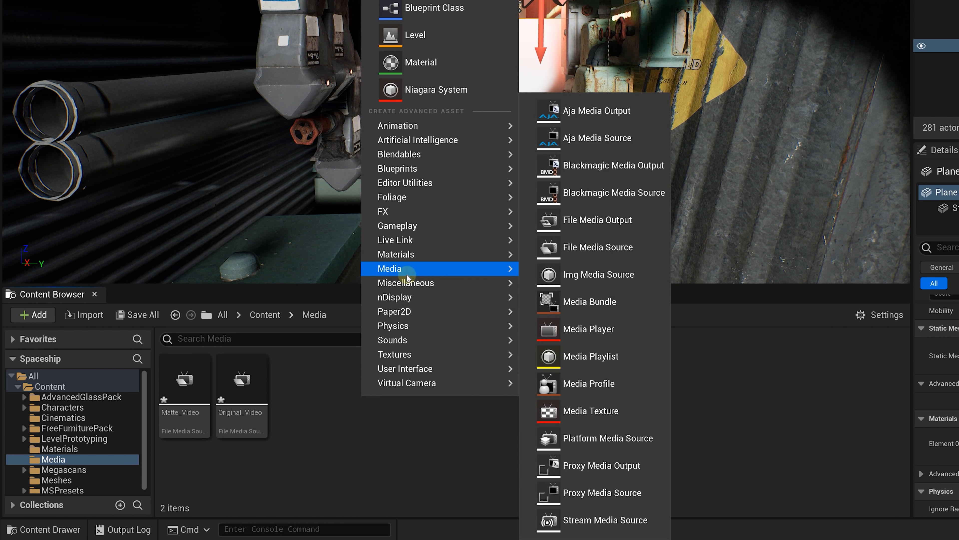
{"action": "left_click", "coordinate": [618, 334]}
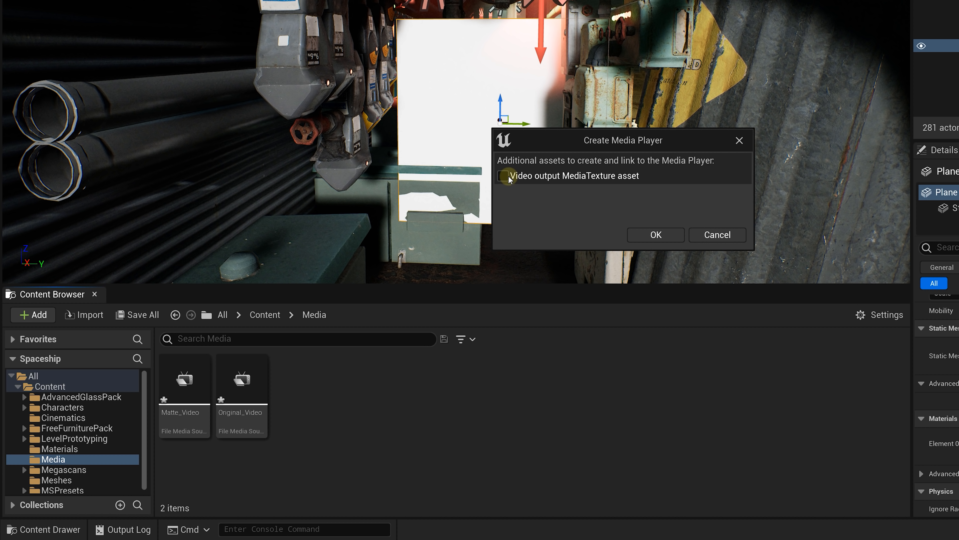
{"action": "left_click", "coordinate": [634, 238]}
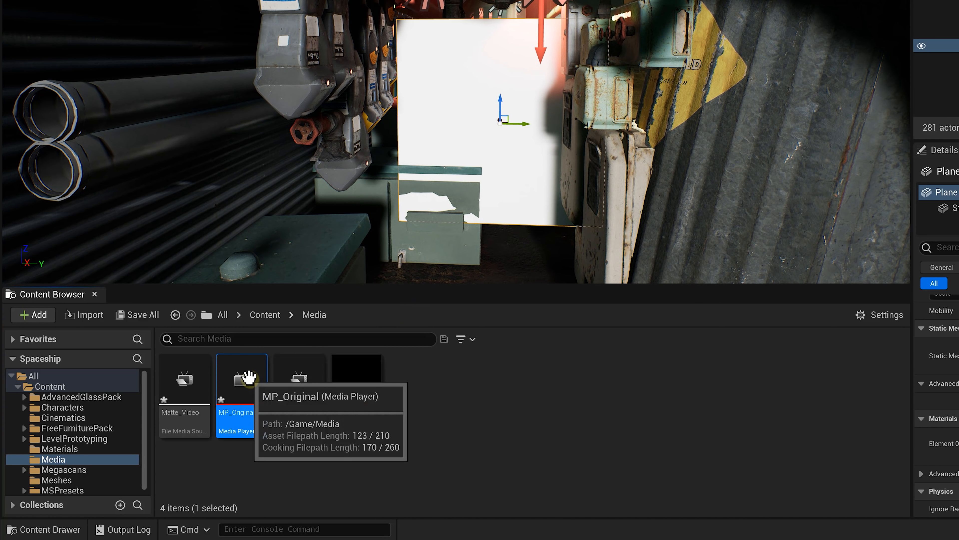
Load Original_Video into the MP_Original media player and save it
{"action": "double_click", "coordinate": [249, 376]}
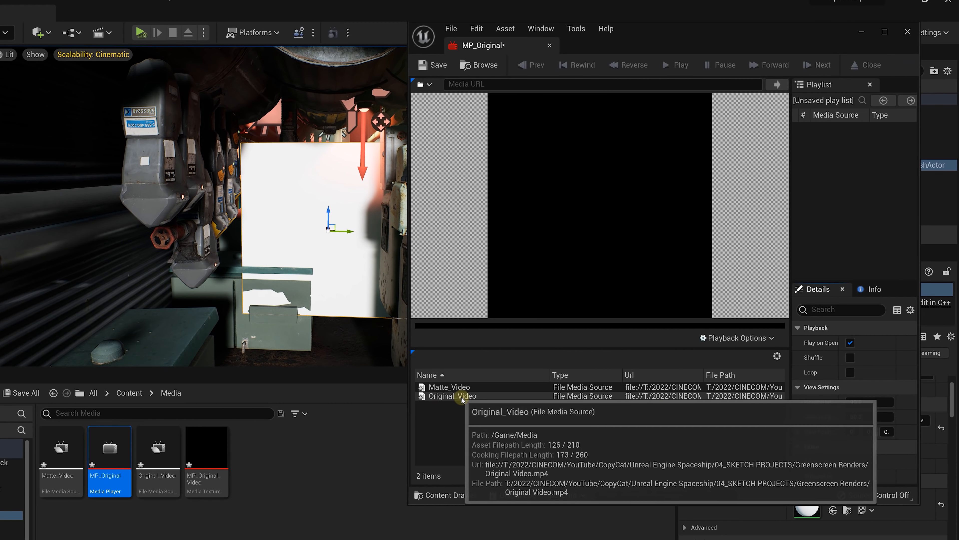
{"action": "double_click", "coordinate": [461, 397]}
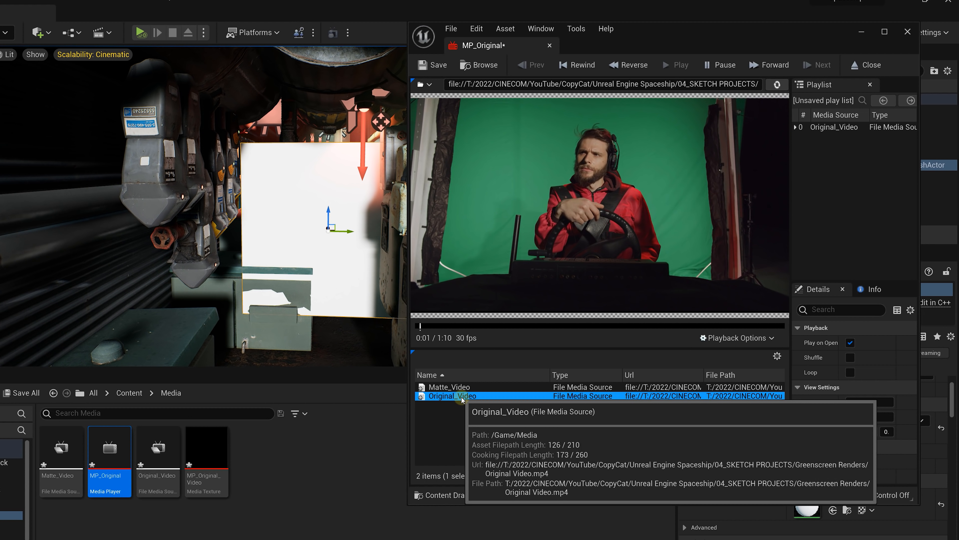
{"action": "left_click", "coordinate": [434, 66]}
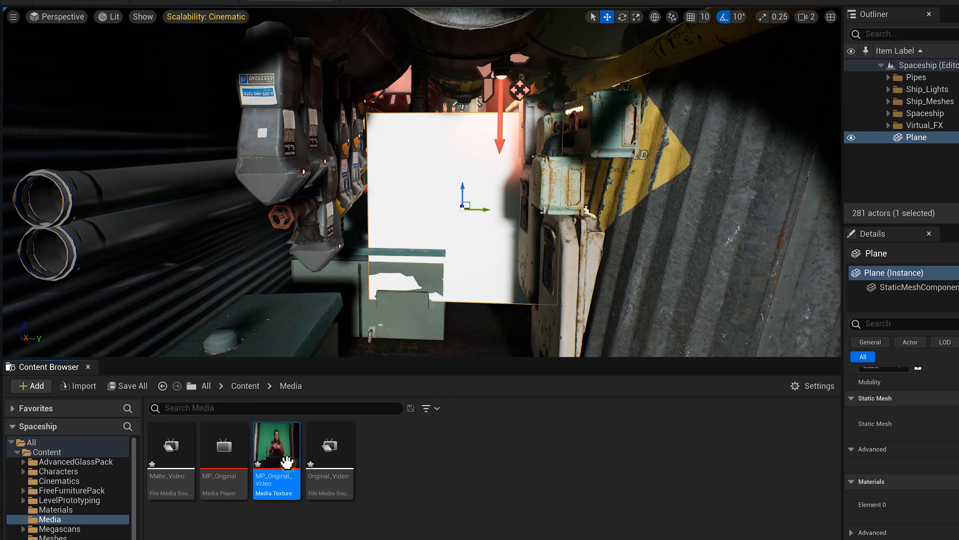
Apply the MP_Original_Video media texture to the plane and open the resulting MP_Original_Video_Mat material for editing
{"action": "left_click_drag", "start_coordinate": [290, 443], "coordinate": [401, 265]}
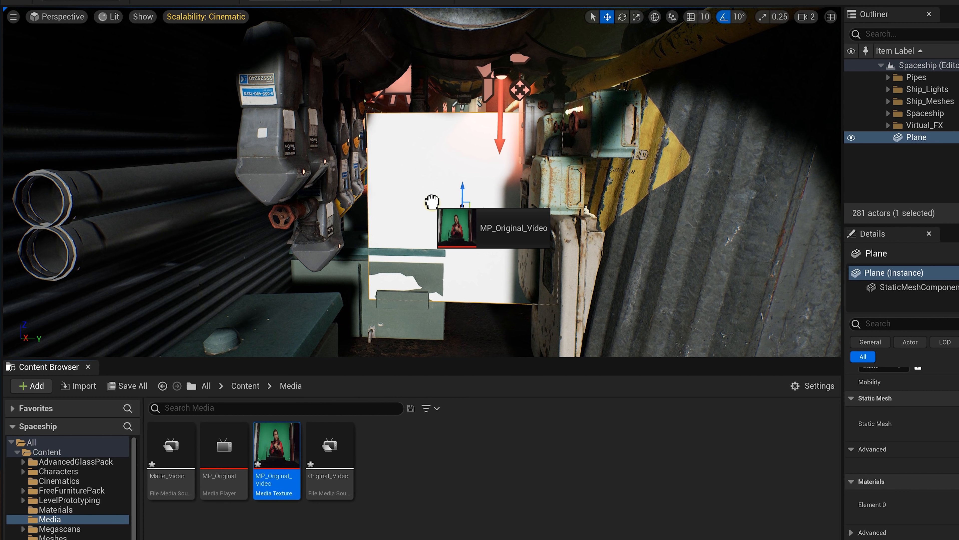
{"action": "left_click_drag", "start_coordinate": [431, 202], "coordinate": [432, 201]}
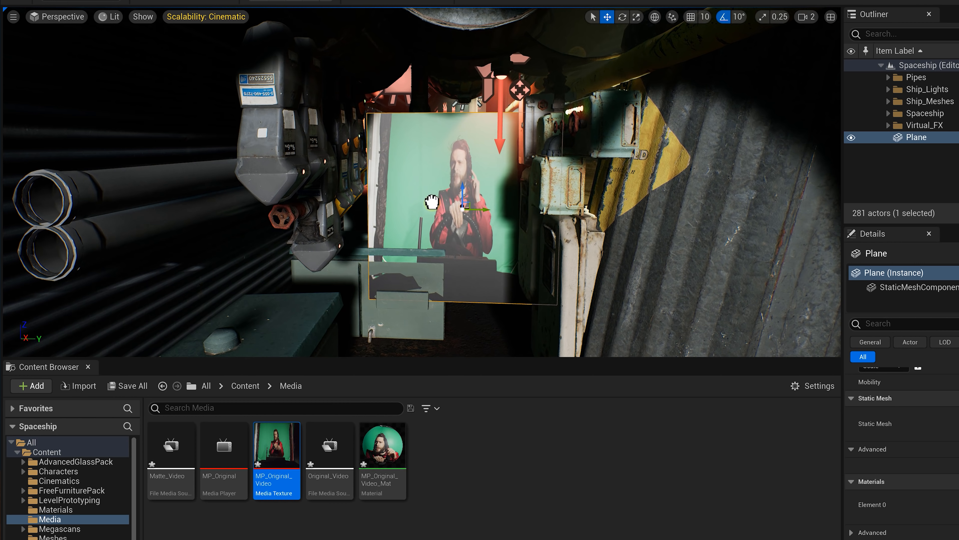
{"action": "left_click", "coordinate": [395, 452]}
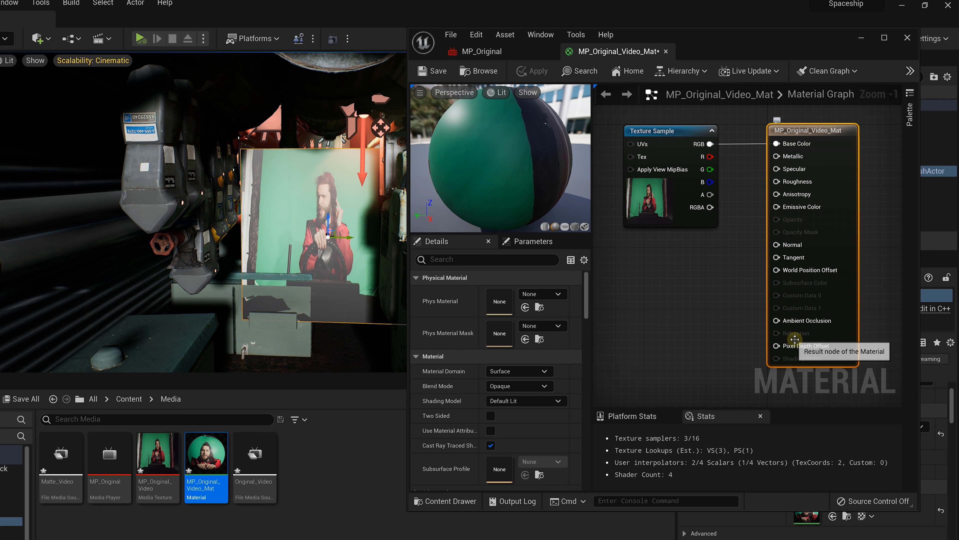
Create a second media player named MP_Matte with a video output texture and load Matte_Video into it
{"action": "right_click", "coordinate": [297, 465]}
{"action": "mouse_move", "coordinate": [328, 360]}
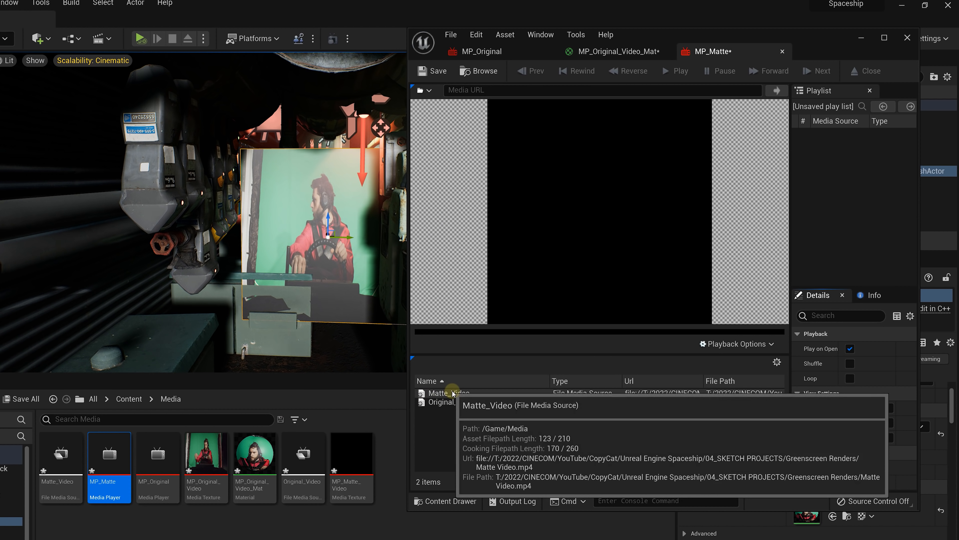
{"action": "double_click", "coordinate": [450, 392]}
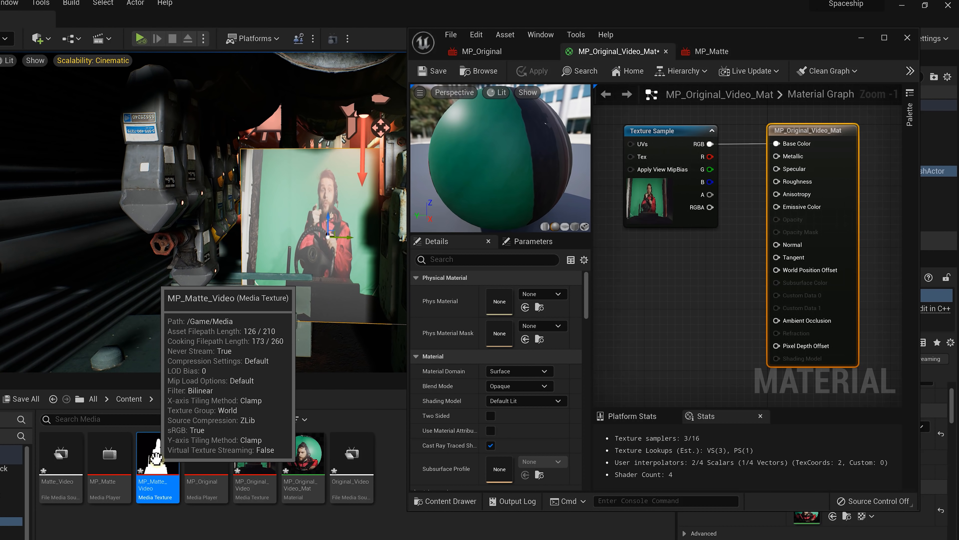
Add the MP_Matte_Video texture to the material graph and connect its RGB output to the Opacity Mask input
{"action": "left_click_drag", "start_coordinate": [154, 460], "coordinate": [612, 284]}
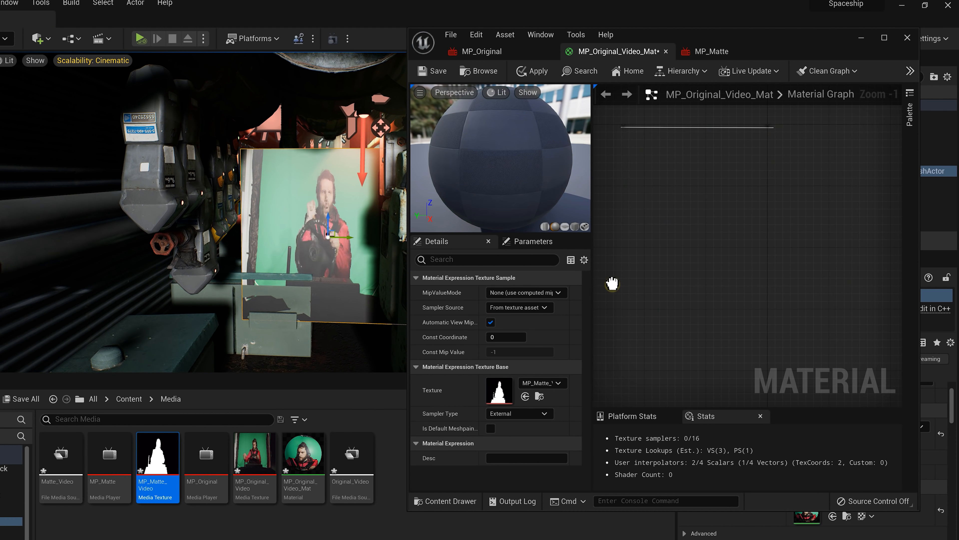
{"action": "left_click_drag", "start_coordinate": [696, 304], "coordinate": [698, 307]}
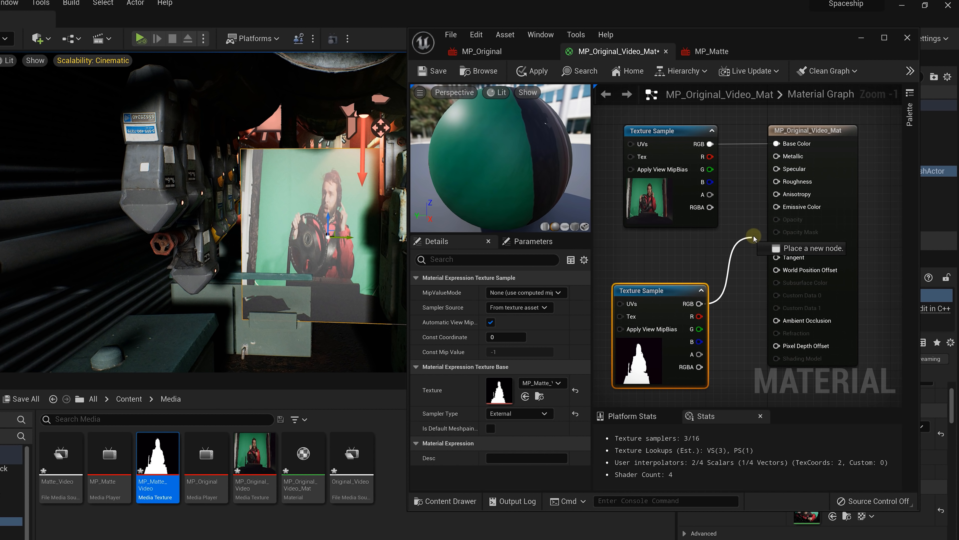
{"action": "left_click_drag", "start_coordinate": [777, 236], "coordinate": [776, 232]}
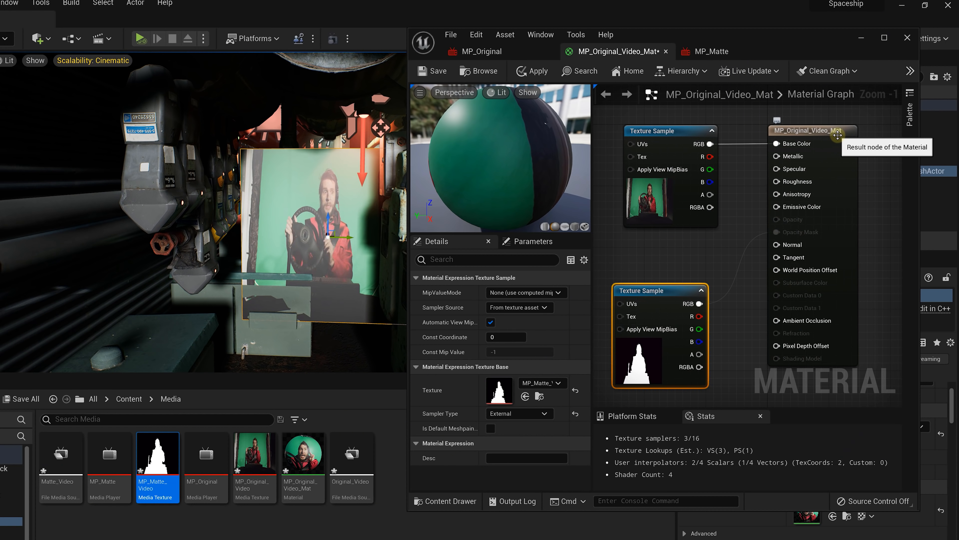
Set the MP_Original_Video_Mat blend mode to Masked, save the material and start simulating the level
{"action": "left_click", "coordinate": [837, 135]}
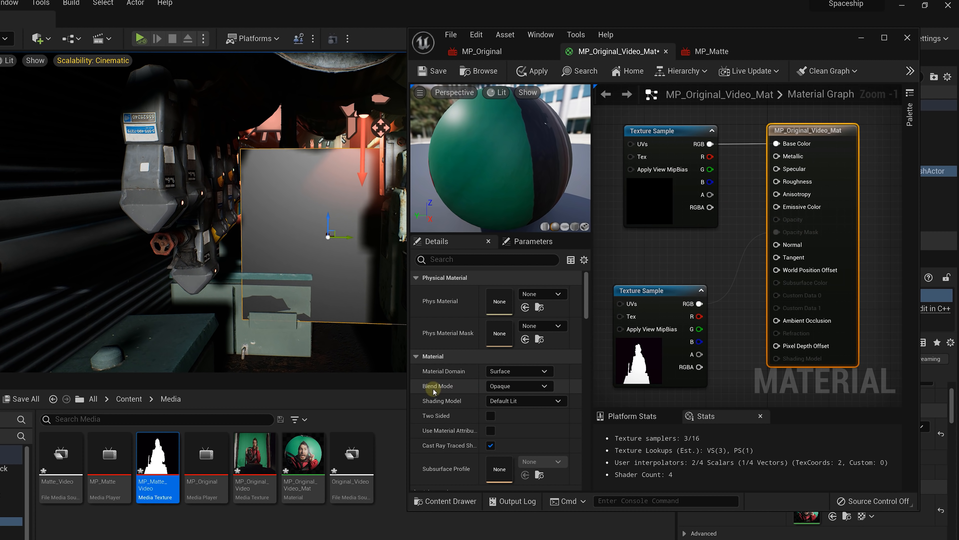
{"action": "left_click", "coordinate": [544, 386]}
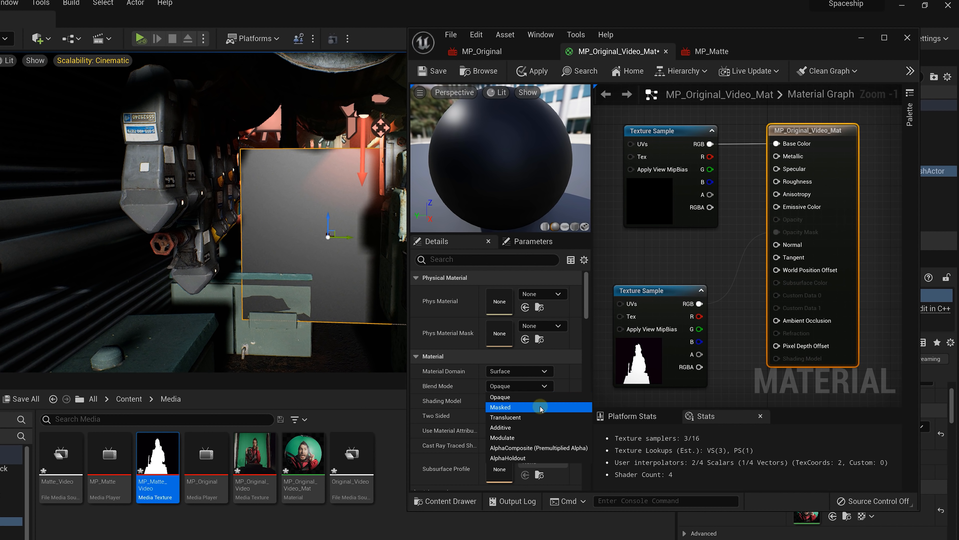
{"action": "left_click", "coordinate": [522, 407]}
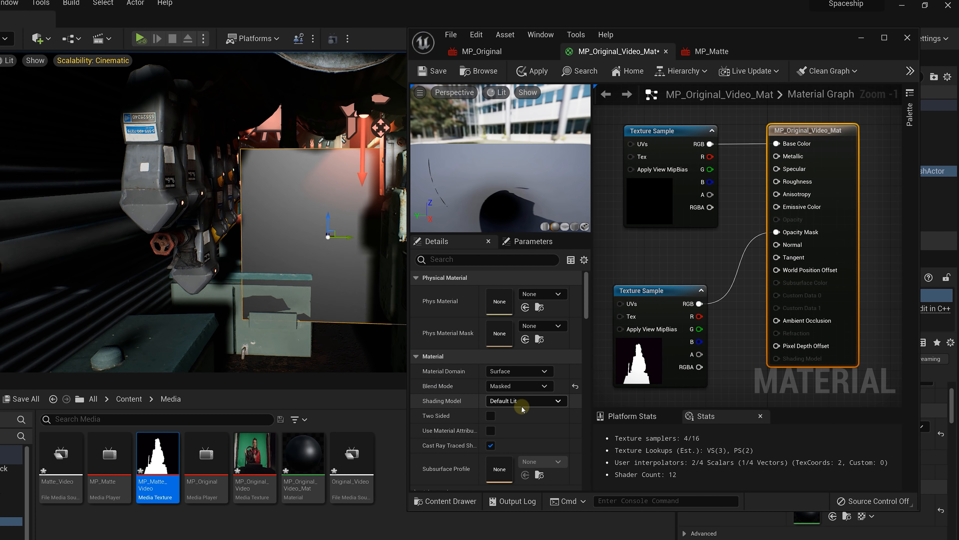
{"action": "left_click", "coordinate": [439, 72]}
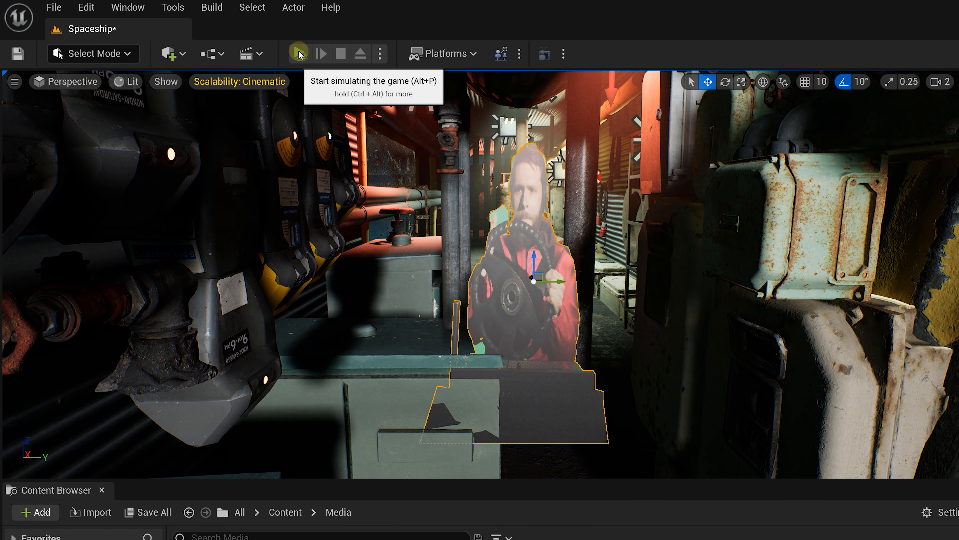
{"action": "left_click", "coordinate": [298, 54]}
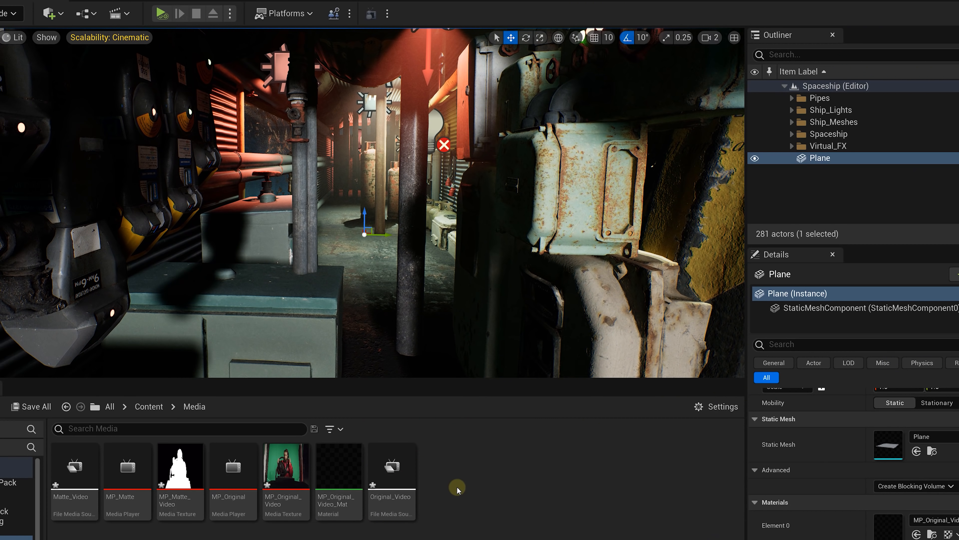
Create a Game Mode Base blueprint class named Level_BP in the Media folder and open it for editing
{"action": "right_click", "coordinate": [455, 487]}
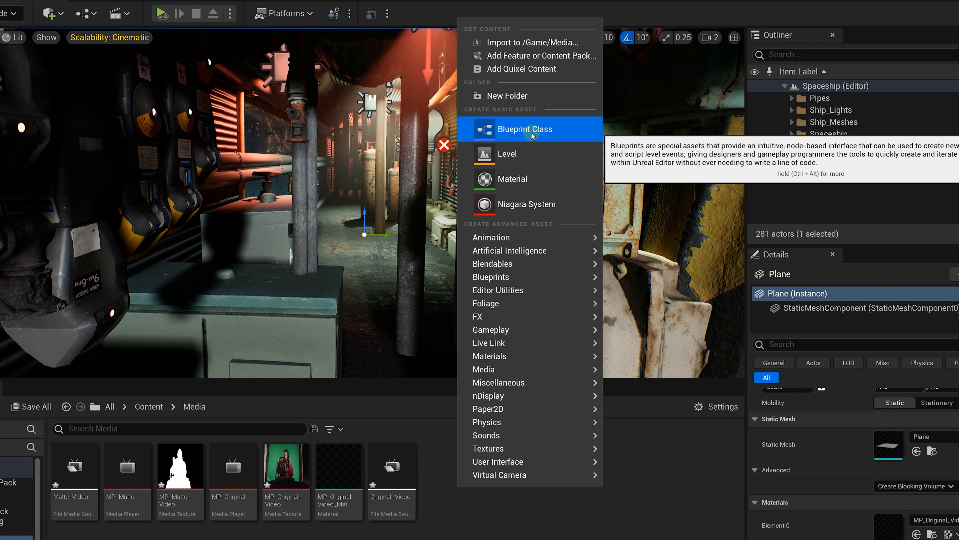
{"action": "left_click", "coordinate": [514, 128]}
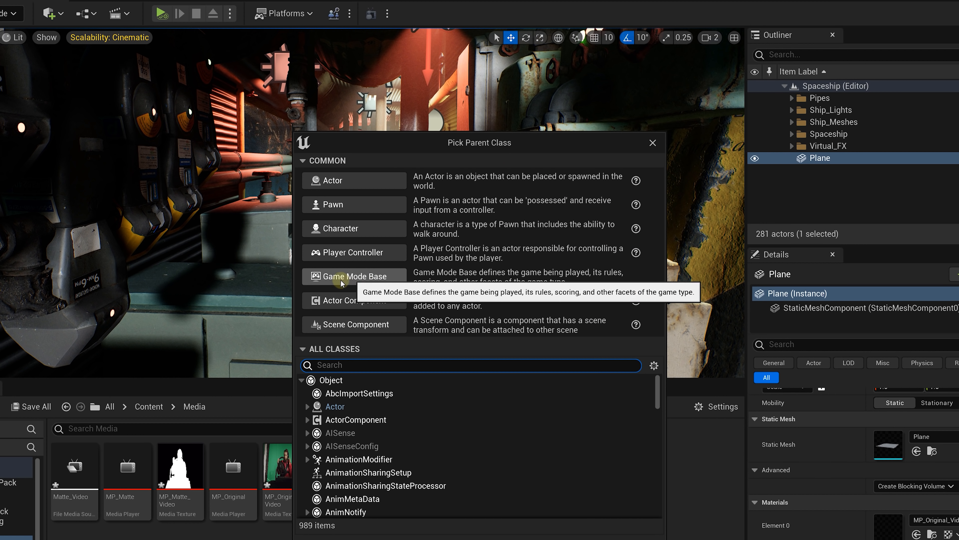
{"action": "left_click", "coordinate": [395, 278]}
{"action": "type", "text": "Level_BP"}
{"action": "key", "text": "Return"}
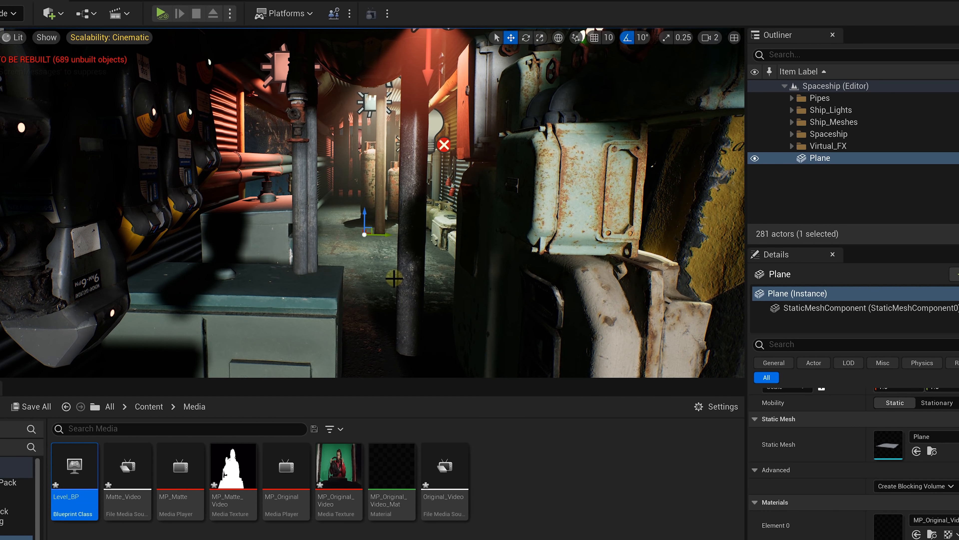
{"action": "double_click", "coordinate": [75, 465]}
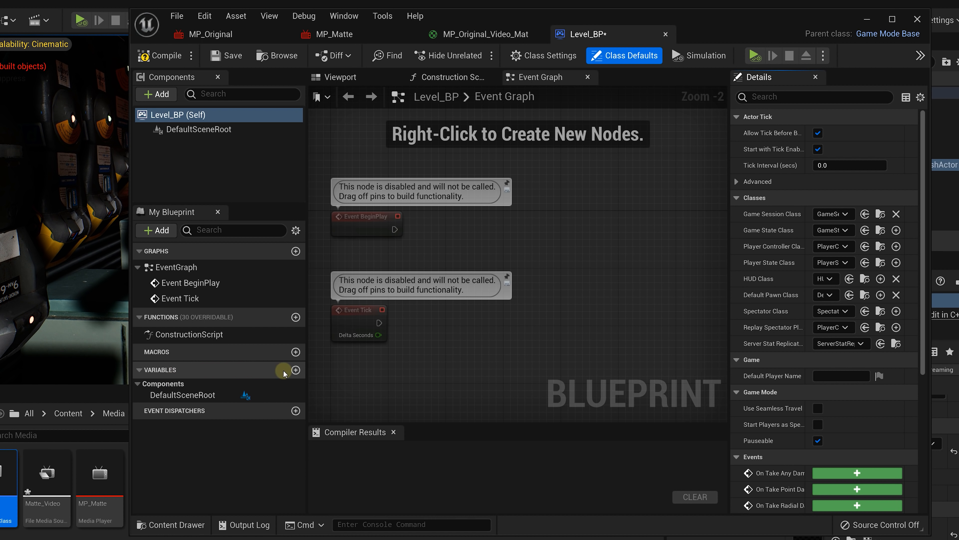
Add two Media Player object reference variables to Level_BP, named MediaPlayer_Original and MediaPlayer_Matte
{"action": "left_click", "coordinate": [295, 371]}
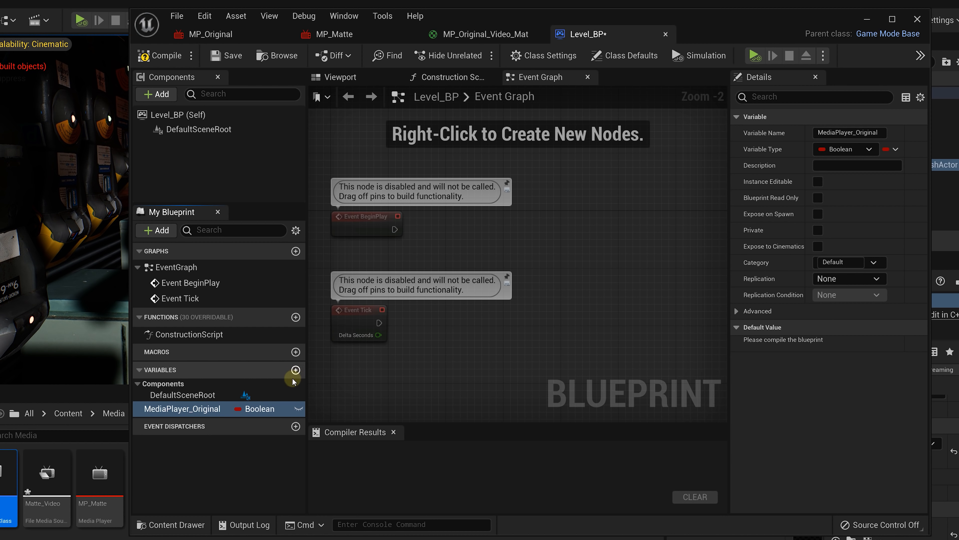
{"action": "left_click", "coordinate": [276, 409]}
{"action": "type", "text": "mediaplayer"}
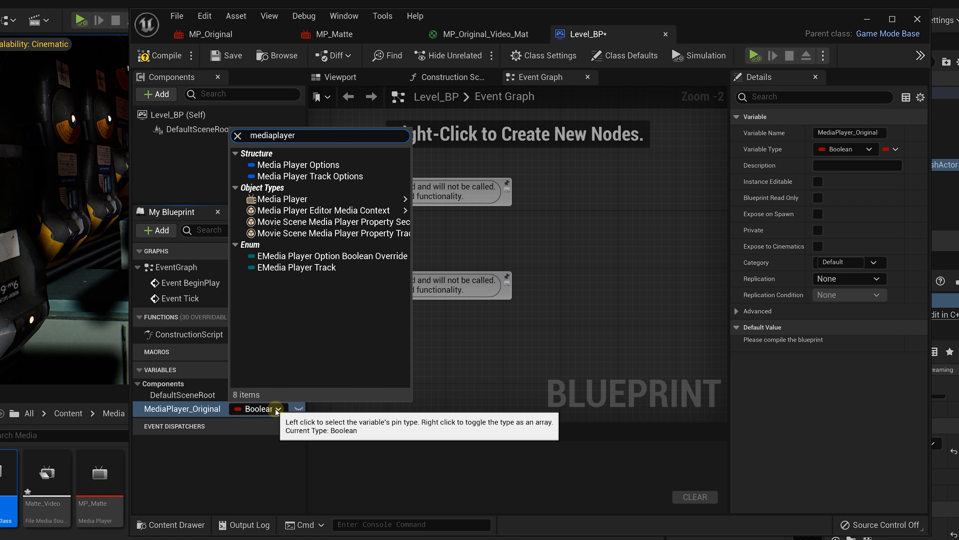
{"action": "mouse_move", "coordinate": [340, 199]}
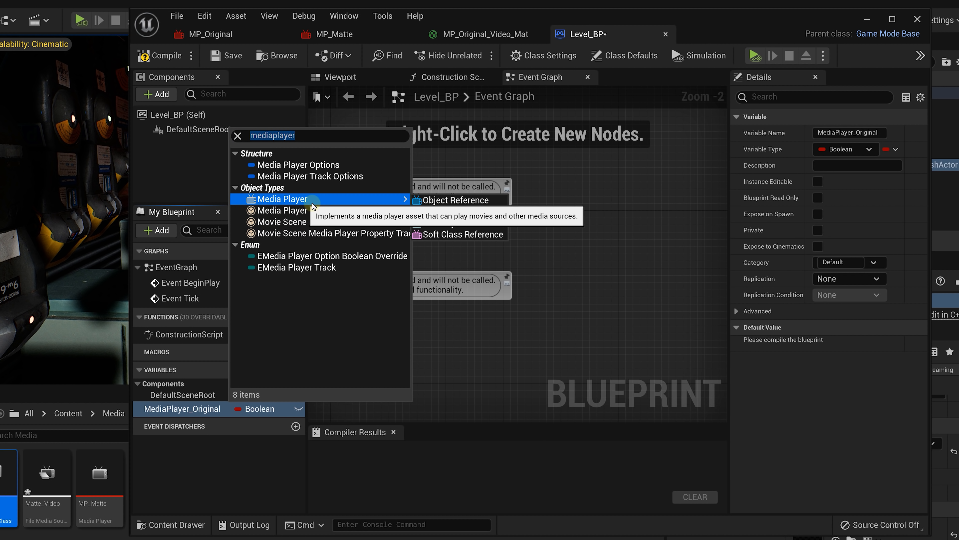
{"action": "left_click", "coordinate": [497, 206]}
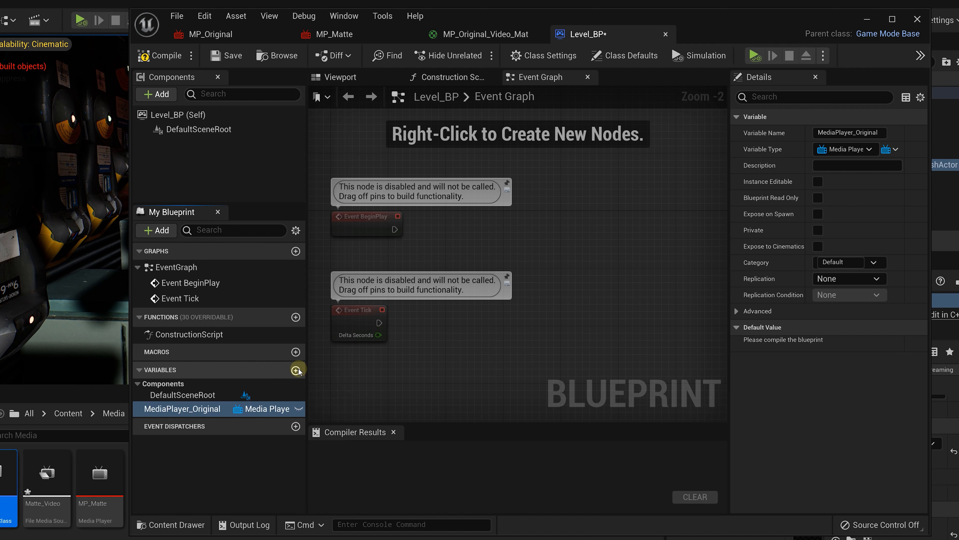
{"action": "left_click", "coordinate": [296, 370]}
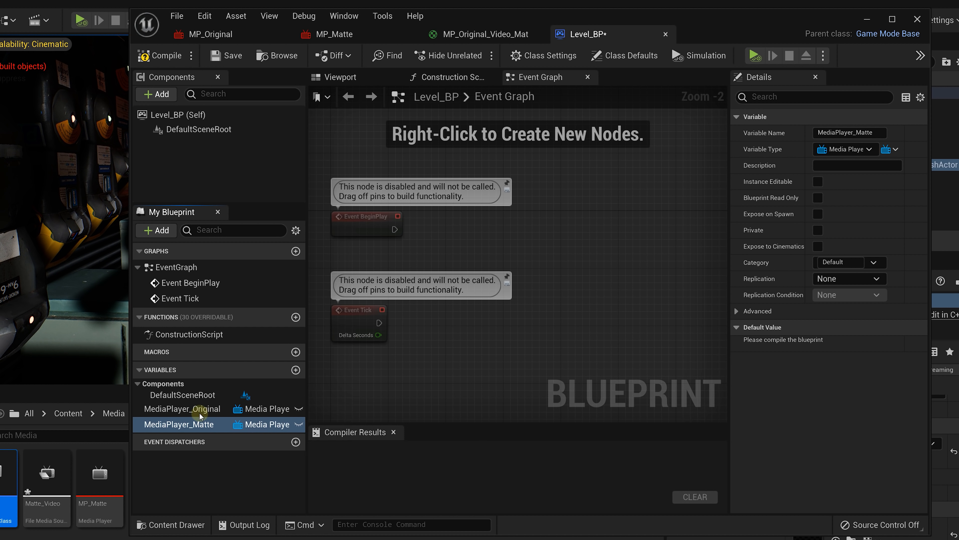
Place the MediaPlayer_Original and MediaPlayer_Matte variables in the event graph and add an Open Source node targeting each
{"action": "left_click_drag", "start_coordinate": [189, 408], "coordinate": [449, 272]}
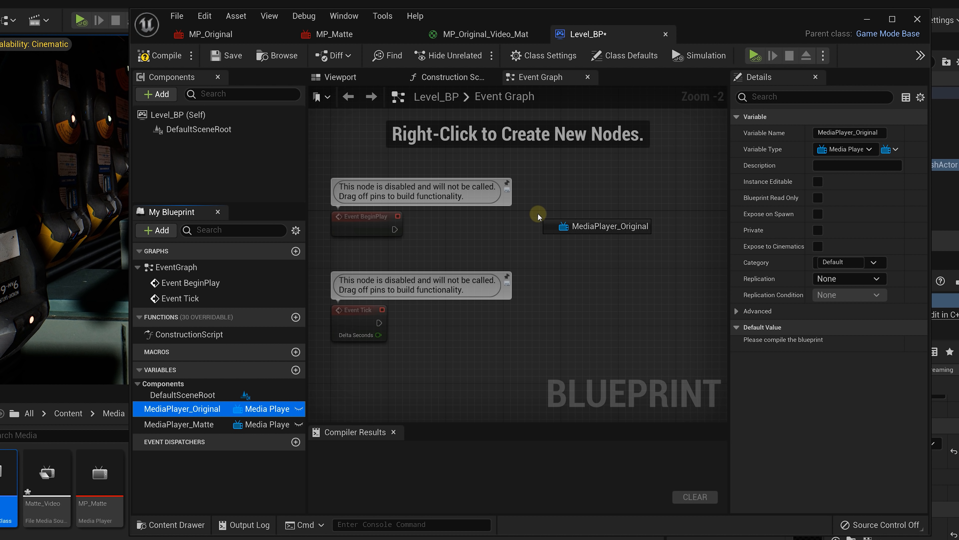
{"action": "left_click_drag", "start_coordinate": [539, 216], "coordinate": [539, 216]}
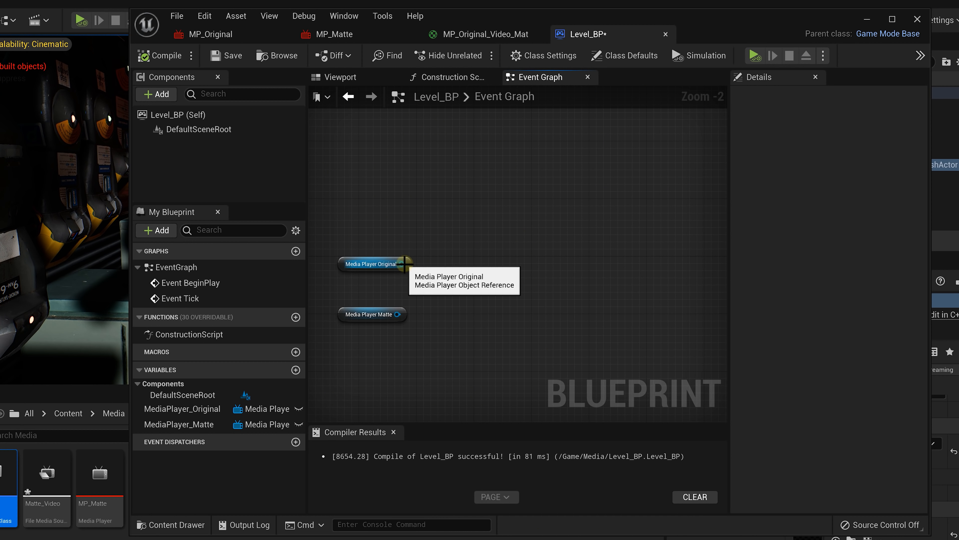
{"action": "left_click_drag", "start_coordinate": [403, 264], "coordinate": [468, 200]}
{"action": "type", "text": "open sour"}
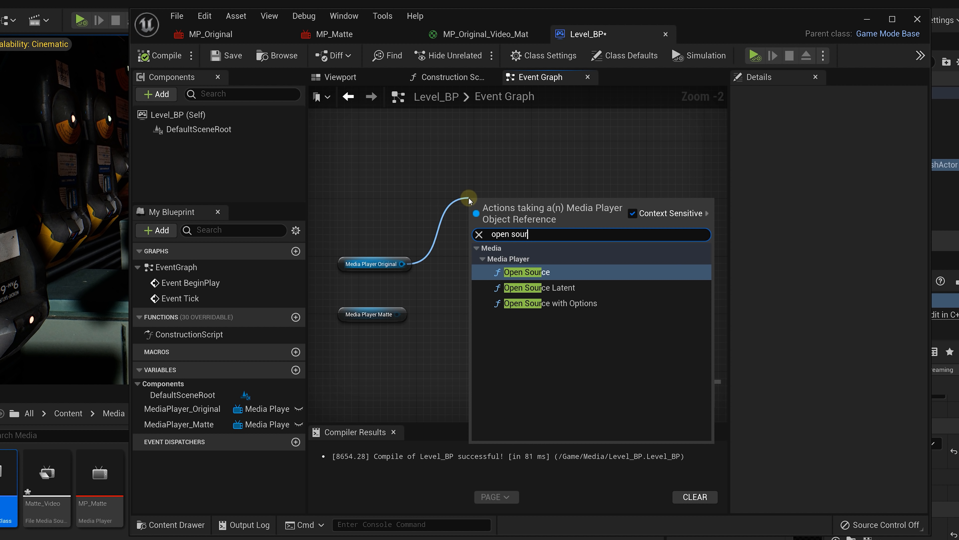
{"action": "left_click", "coordinate": [521, 272]}
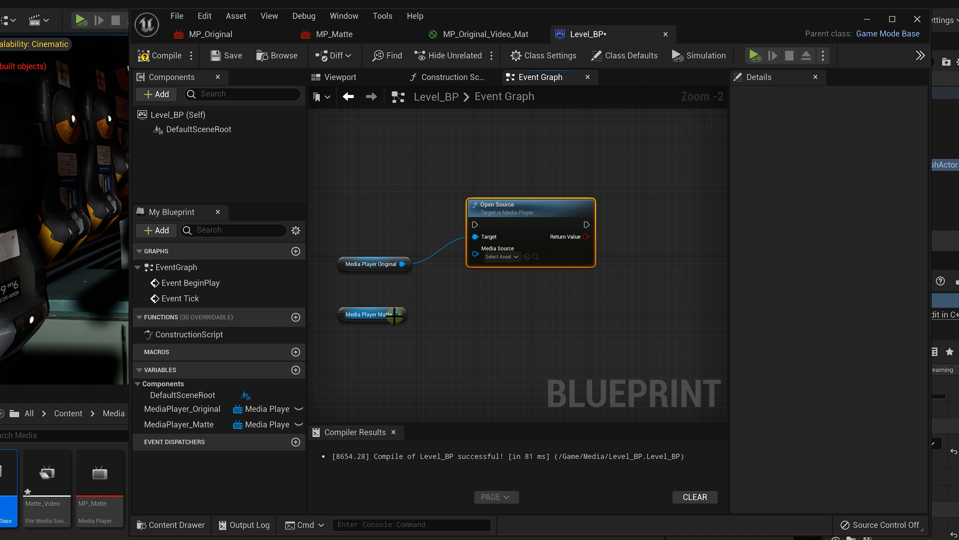
{"action": "left_click_drag", "start_coordinate": [453, 323], "coordinate": [453, 323]}
{"action": "type", "text": "Open sour"}
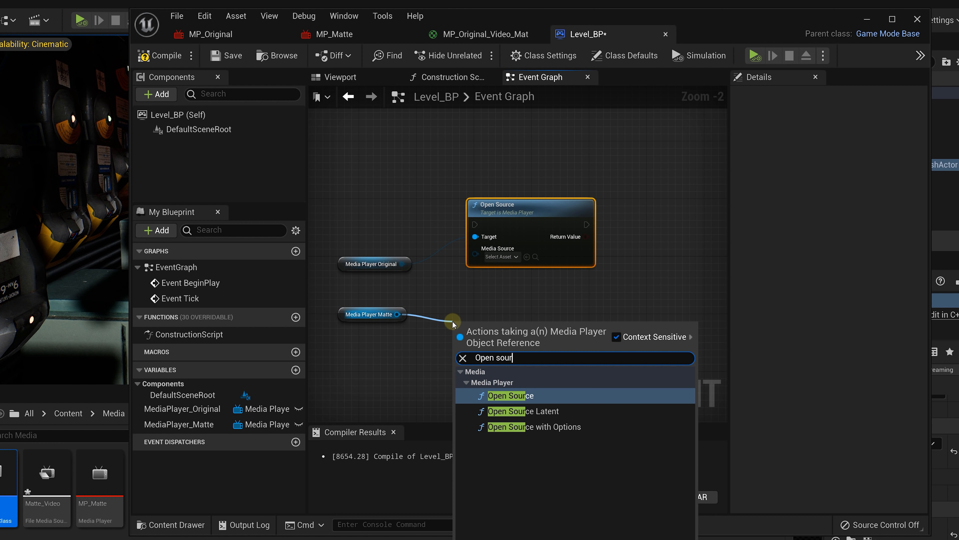
{"action": "left_click", "coordinate": [491, 395]}
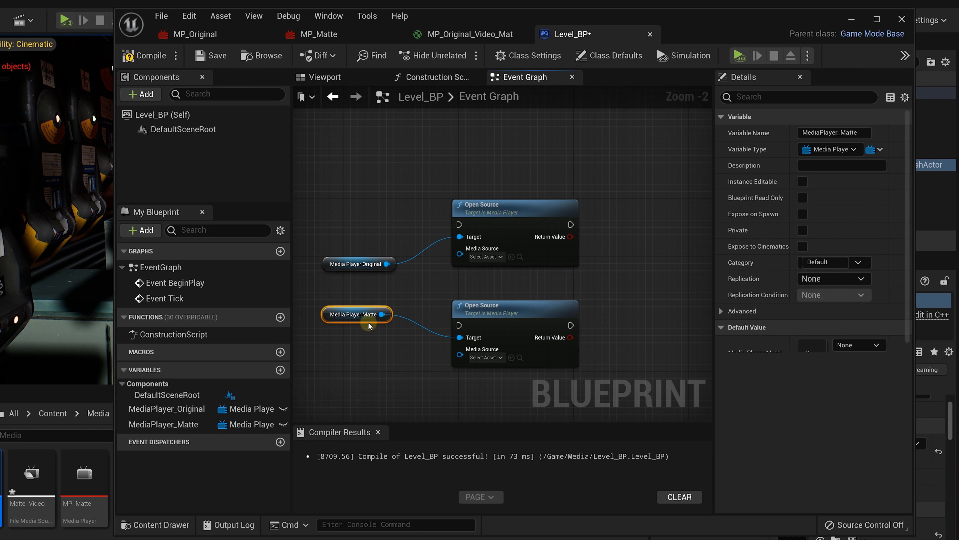
Set the default value of MediaPlayer_Matte to MP_Matte and of MediaPlayer_Original to MP_Original
{"action": "left_click", "coordinate": [865, 345]}
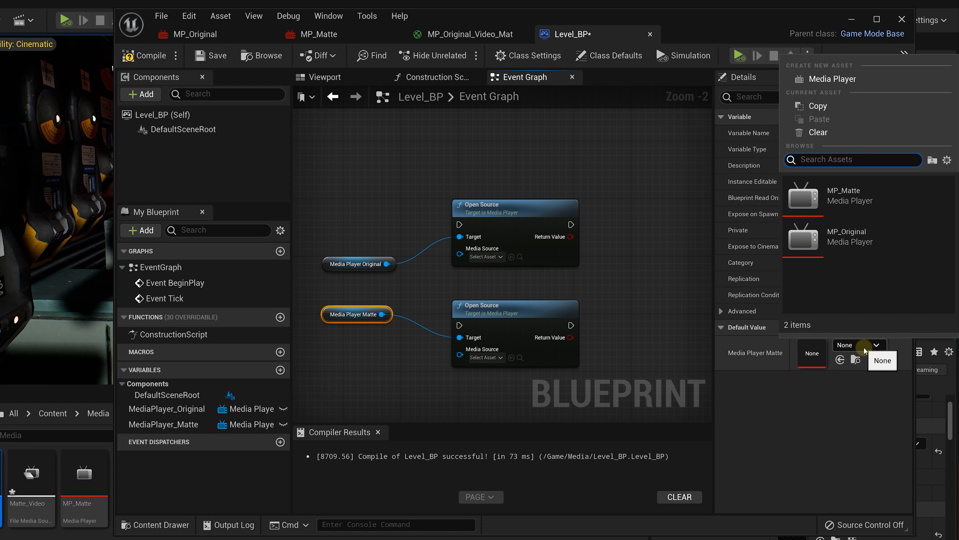
{"action": "left_click", "coordinate": [866, 213]}
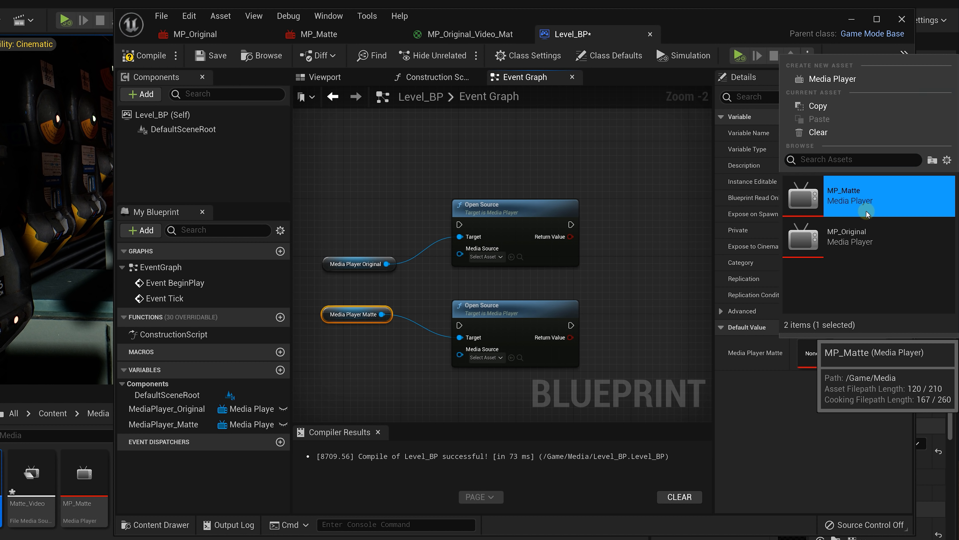
{"action": "left_click", "coordinate": [866, 214]}
{"action": "left_click", "coordinate": [363, 263]}
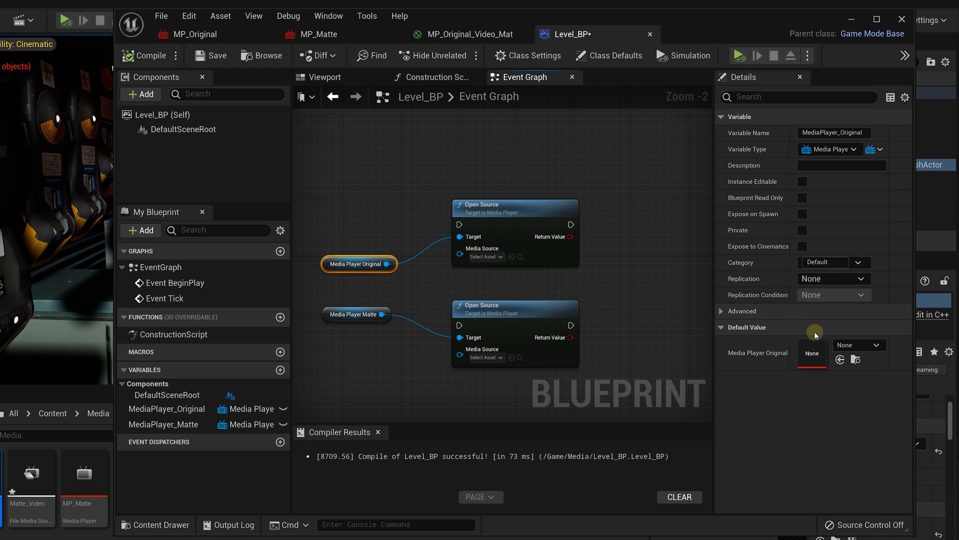
{"action": "left_click", "coordinate": [876, 345]}
{"action": "left_click", "coordinate": [861, 244]}
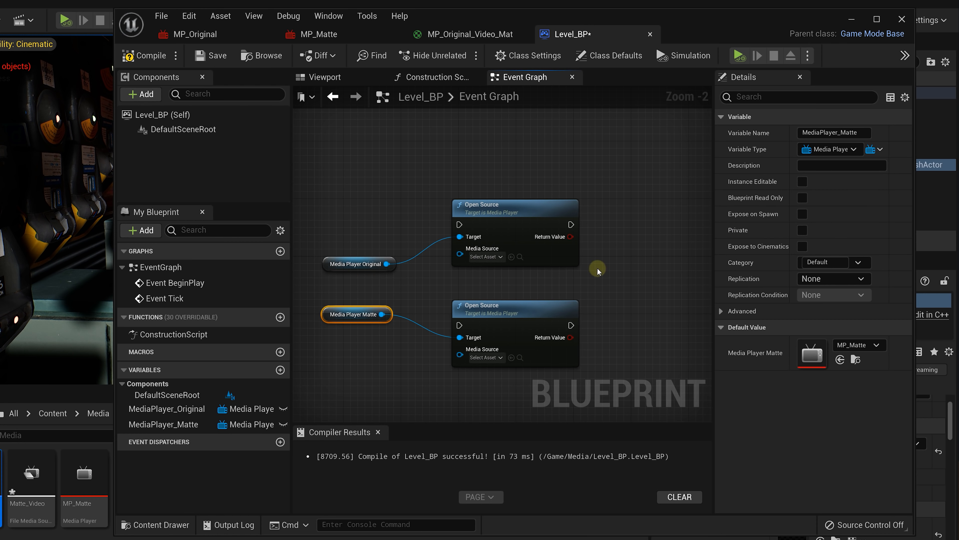
Assign Original_Video as the media source of the original player's Open Source node and Matte_Video for the matte player's
{"action": "left_click", "coordinate": [491, 257]}
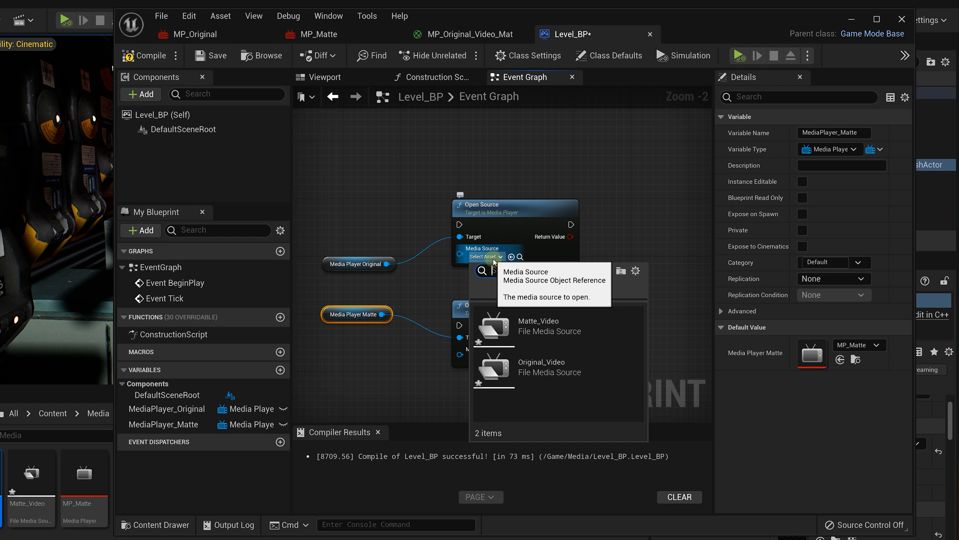
{"action": "left_click", "coordinate": [563, 367]}
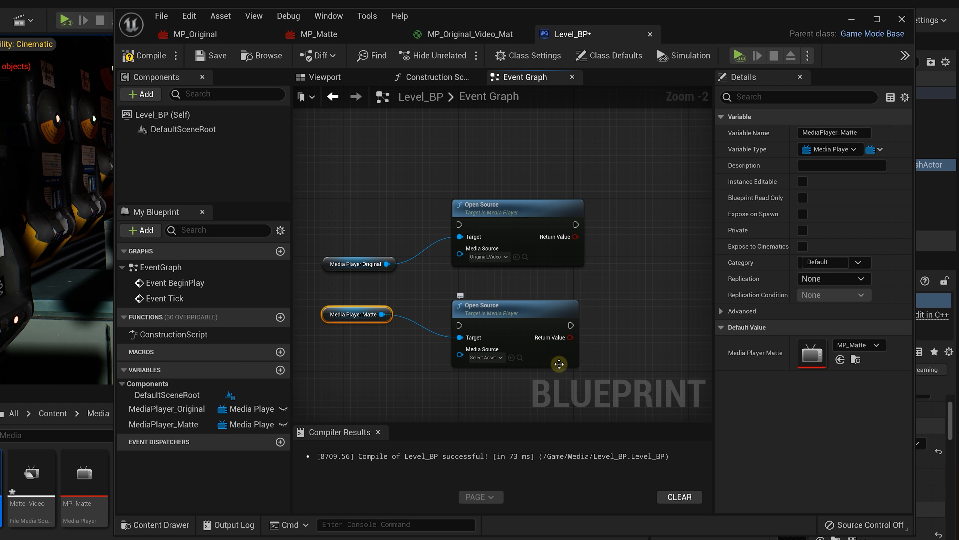
{"action": "left_click", "coordinate": [486, 357]}
{"action": "left_click", "coordinate": [519, 414]}
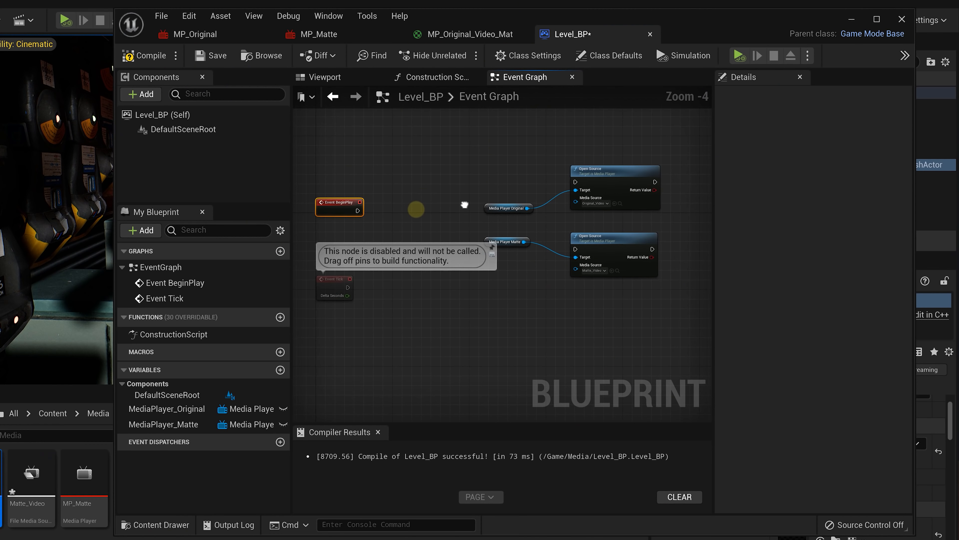
Add a Sequence node linking Event BeginPlay to both Open Source nodes and compile Level_BP
{"action": "right_click_drag", "start_coordinate": [464, 205], "coordinate": [496, 216]}
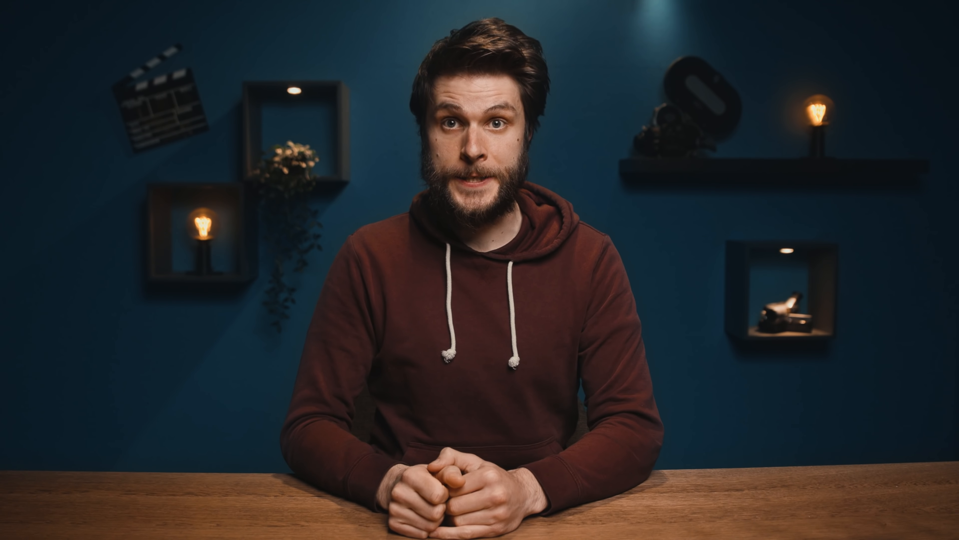
{"action": "right_click", "coordinate": [406, 167]}
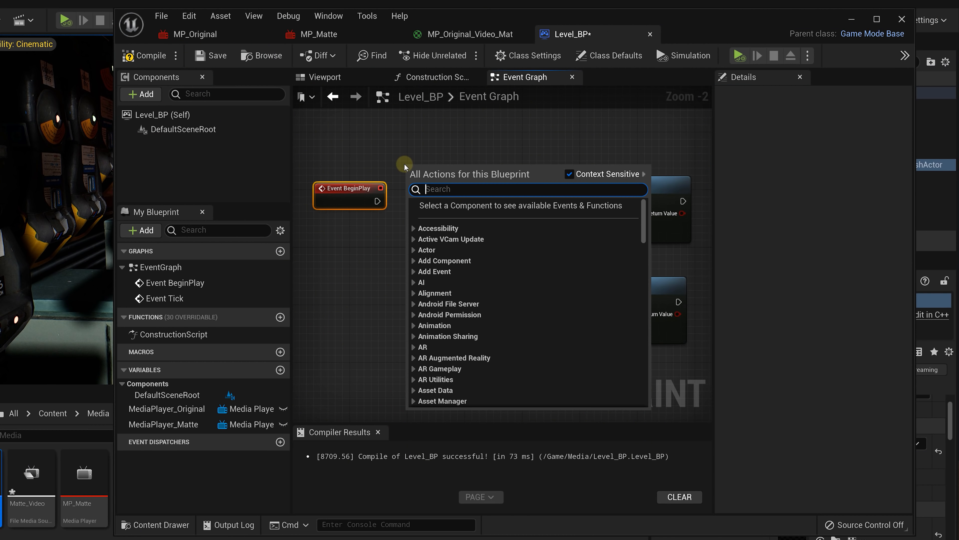
{"action": "type", "text": "sequence"}
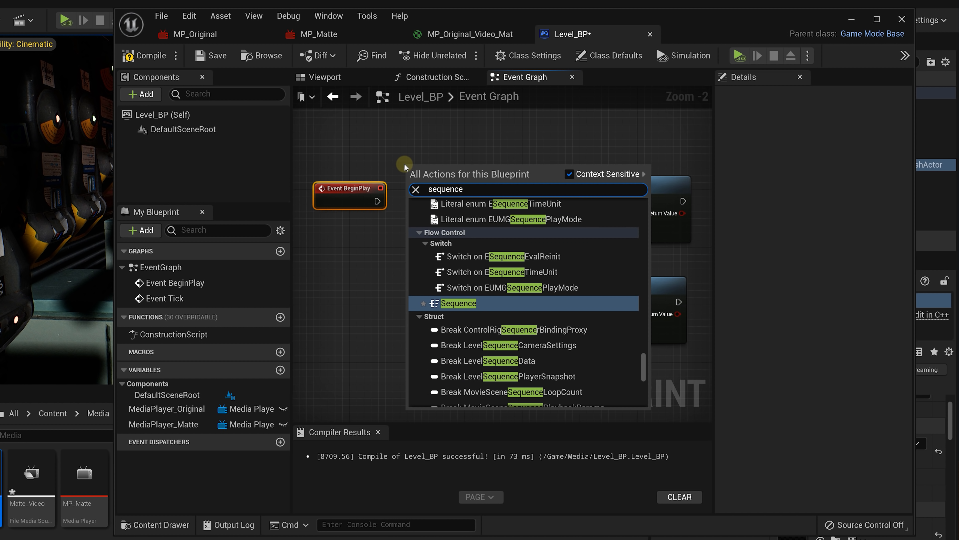
{"action": "left_click", "coordinate": [459, 303]}
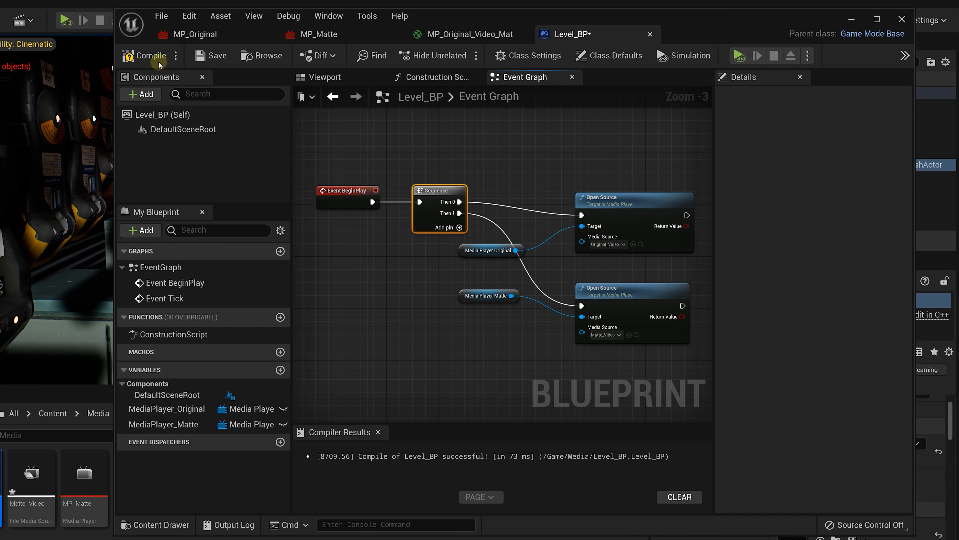
{"action": "left_click", "coordinate": [159, 63]}
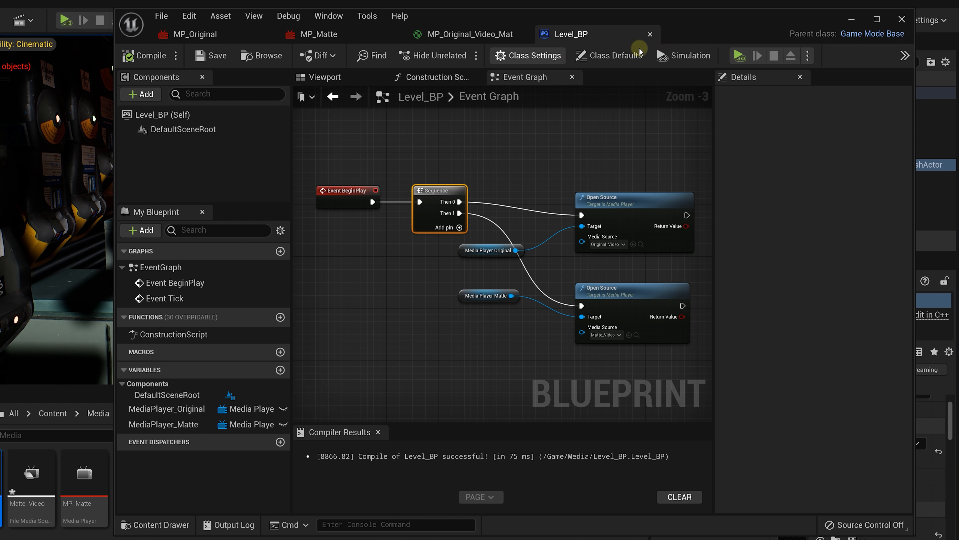
Set the level's GameMode Override to Level_BP in the world settings and start simulating the level
{"action": "left_click", "coordinate": [851, 19]}
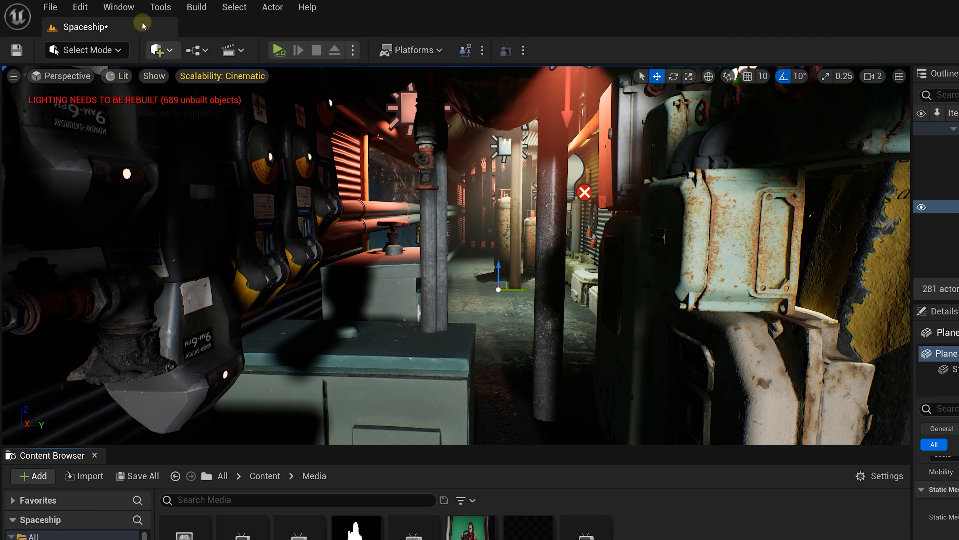
{"action": "left_click", "coordinate": [120, 7]}
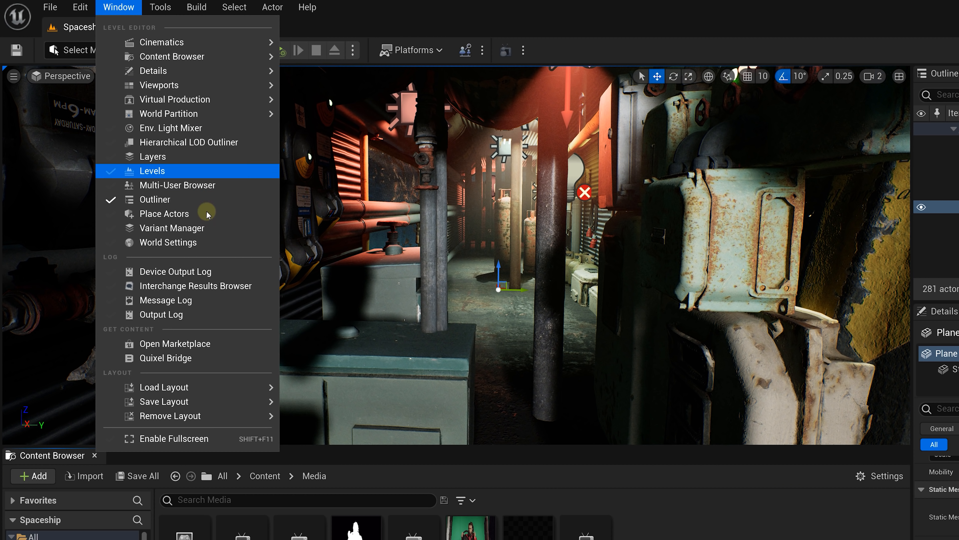
{"action": "left_click", "coordinate": [208, 249]}
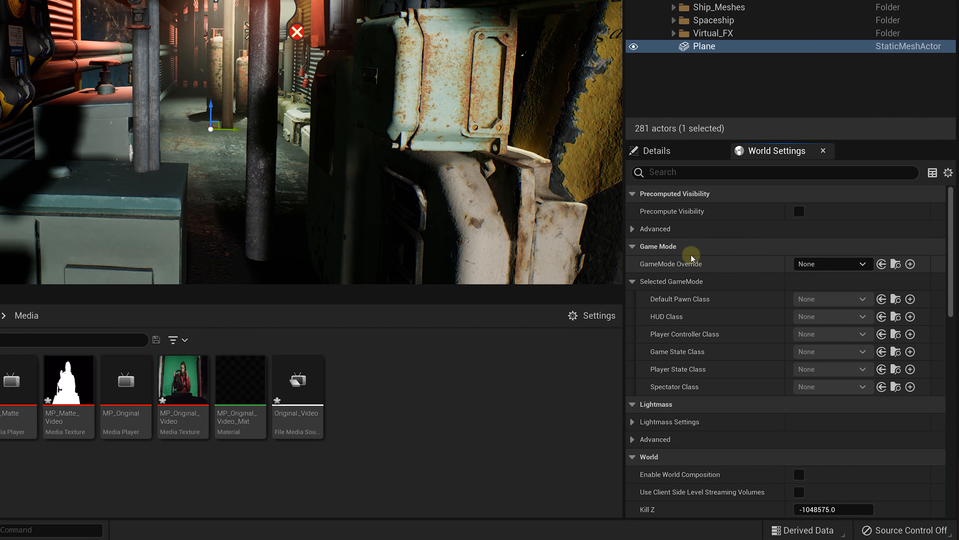
{"action": "left_click", "coordinate": [861, 265]}
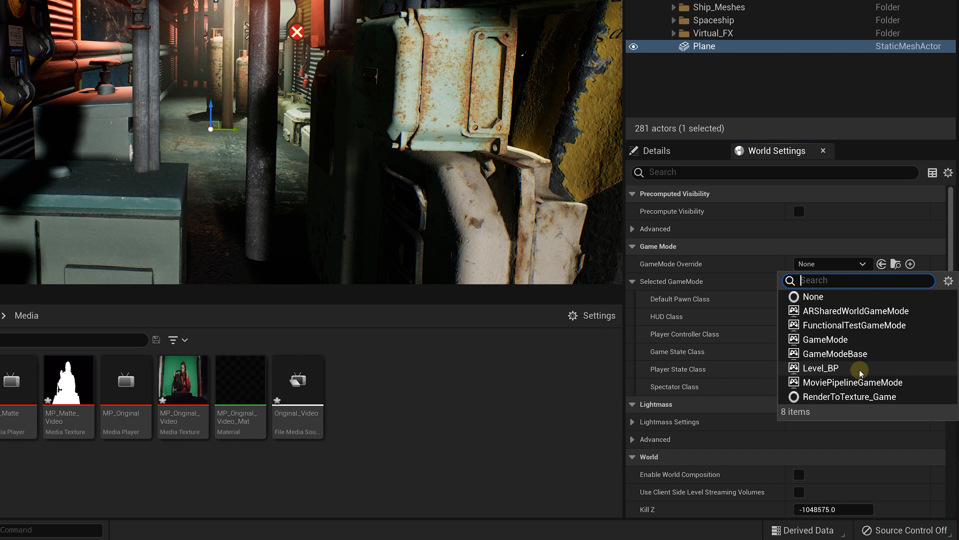
{"action": "left_click", "coordinate": [825, 368]}
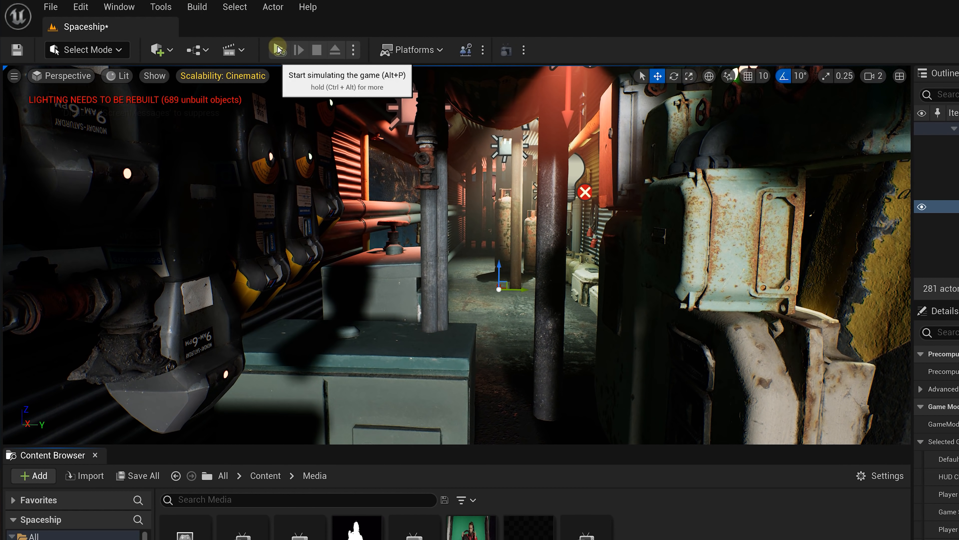
{"action": "left_click", "coordinate": [278, 50]}
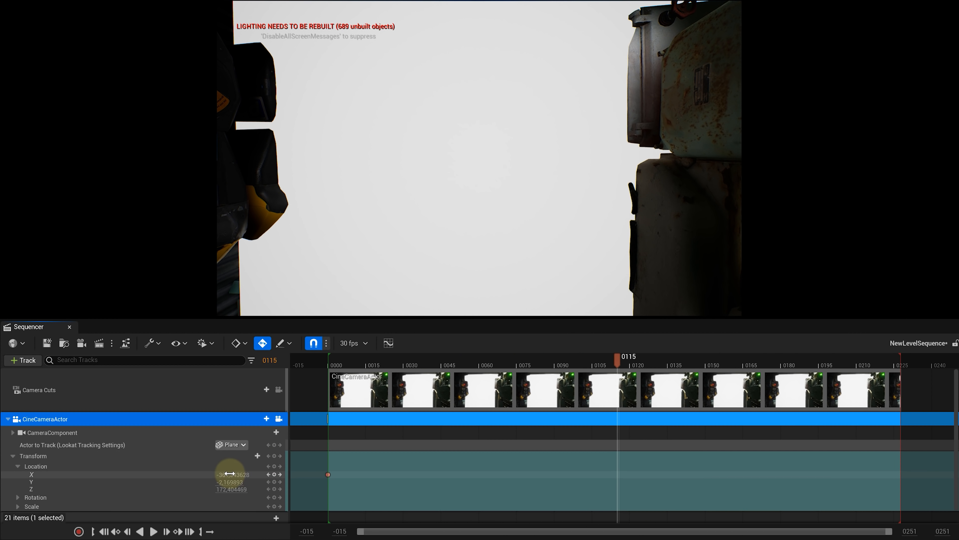
Adjust the CineCameraActor's X location at frame 0115 of the level sequence
{"action": "left_click_drag", "start_coordinate": [229, 473], "coordinate": [224, 474]}
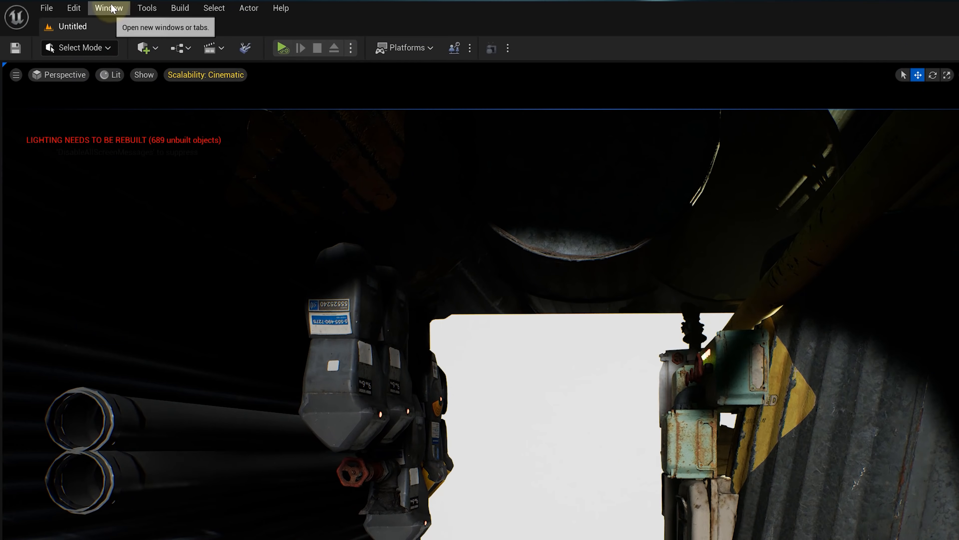
Bring up the available cinematics tools in the level editor
{"action": "left_click", "coordinate": [108, 8]}
{"action": "mouse_move", "coordinate": [133, 40]}
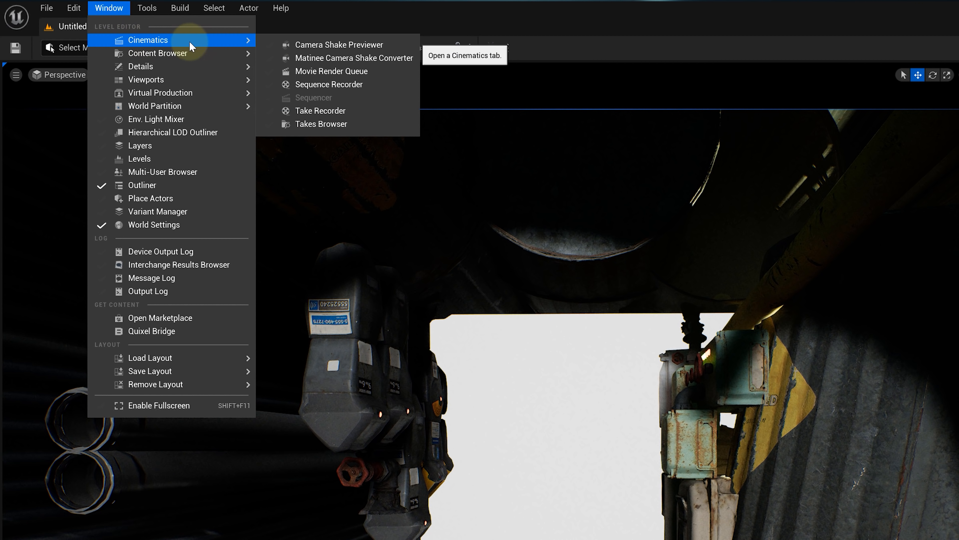